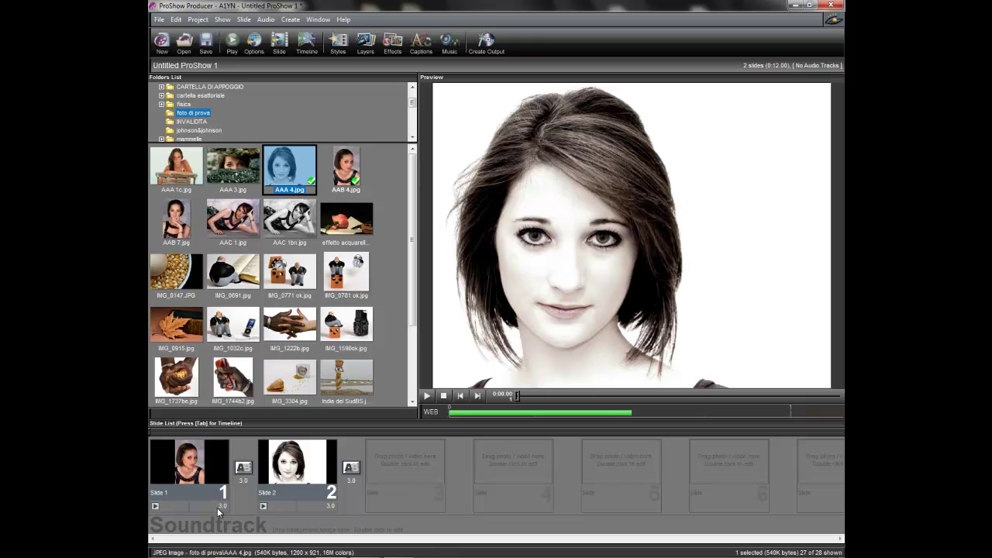
- Play the two-slide show from slide 1 to preview how slide 1 passes into slide 2, and stop playback
{"action": "left_click", "coordinate": [321, 508]}
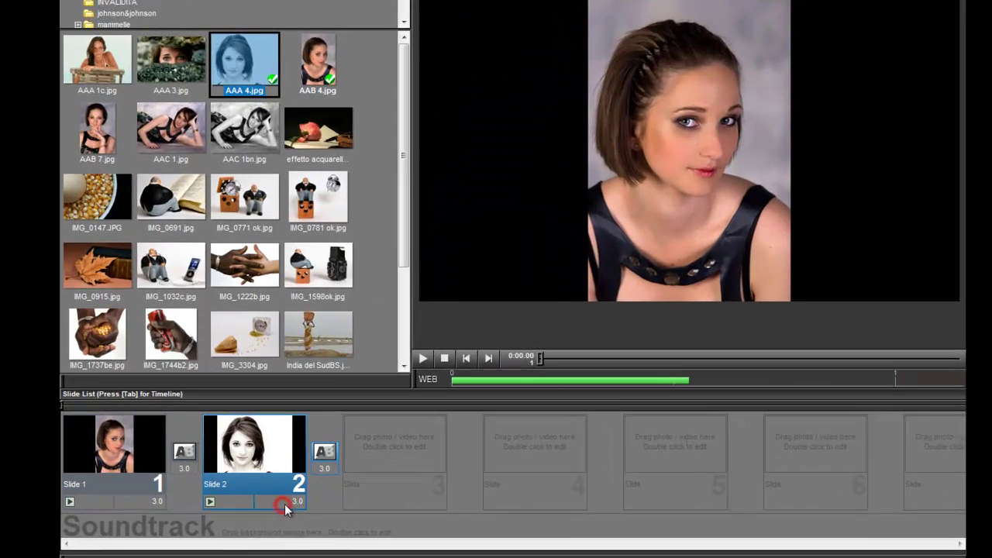
{"action": "left_click", "coordinate": [151, 508]}
{"action": "left_click", "coordinate": [283, 504]}
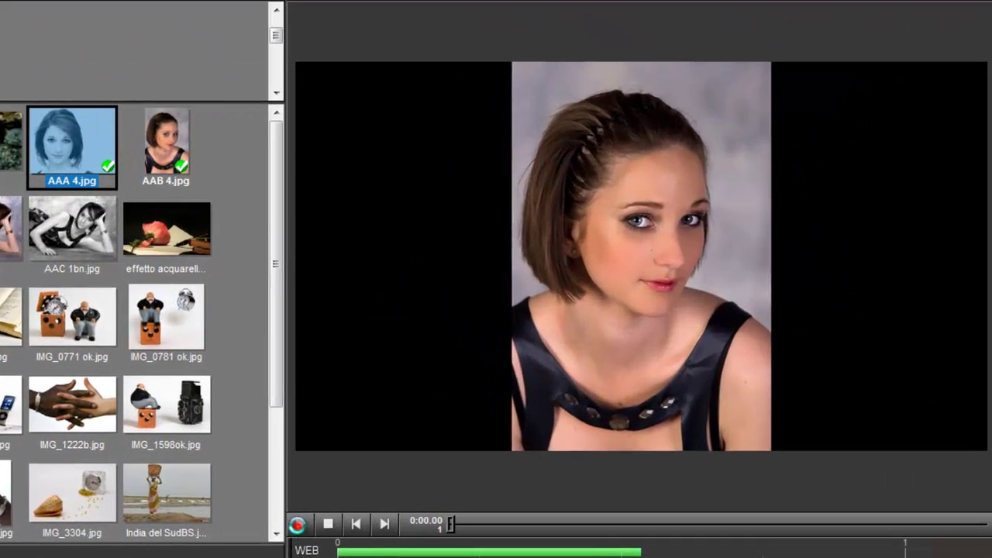
{"action": "left_click", "coordinate": [382, 441]}
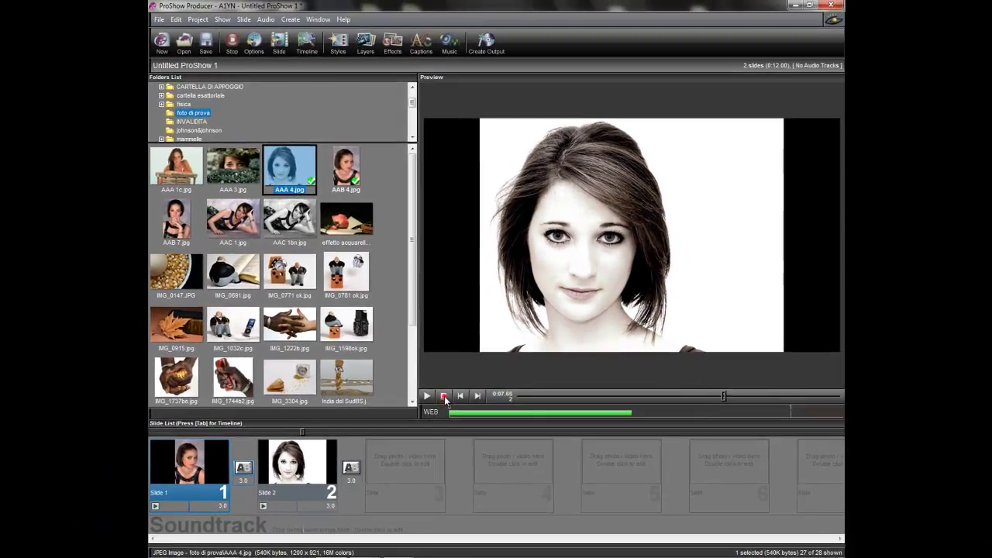
{"action": "left_click", "coordinate": [430, 410]}
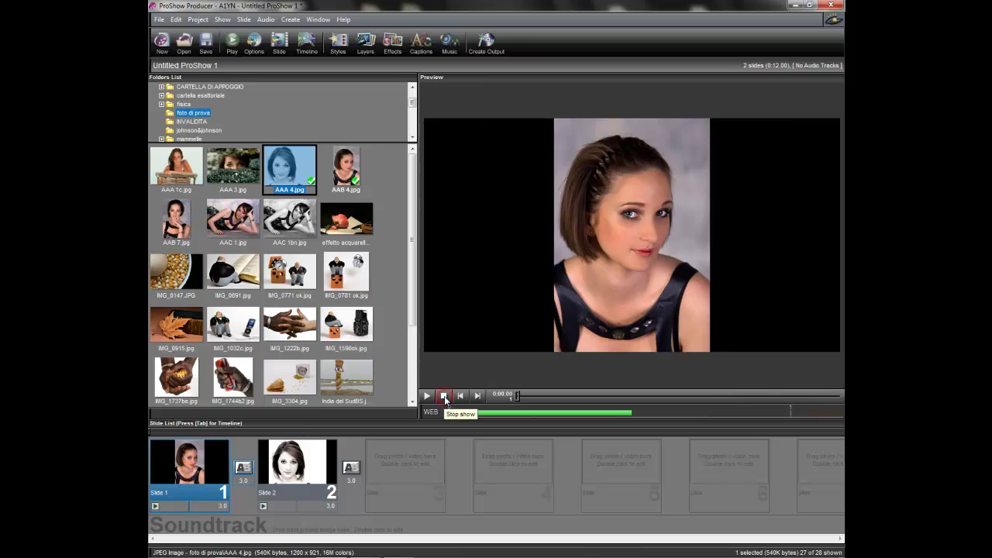
- Add the image AAB 7 from the foto di prova folder as a new layer in slide 1
{"action": "double_click", "coordinate": [192, 465]}
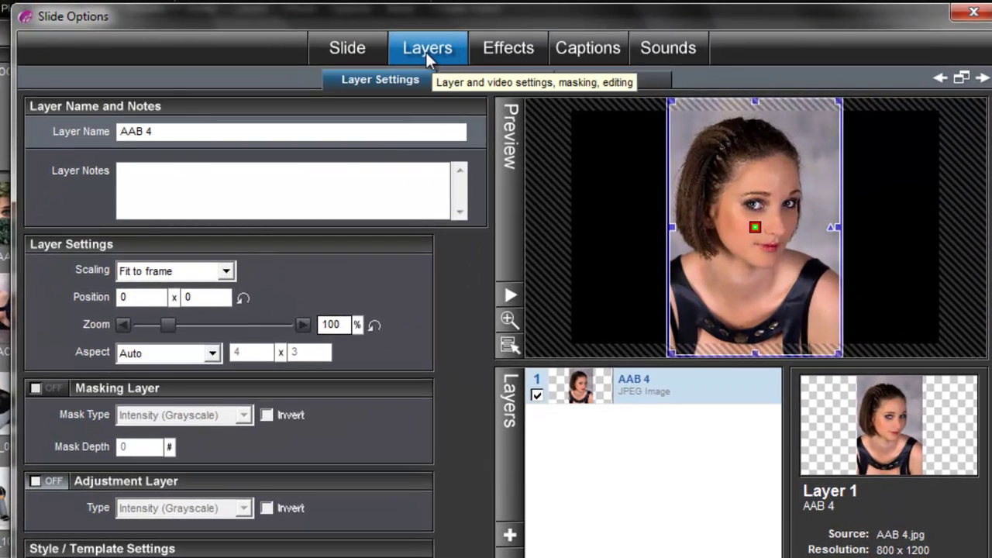
{"action": "left_click", "coordinate": [426, 56]}
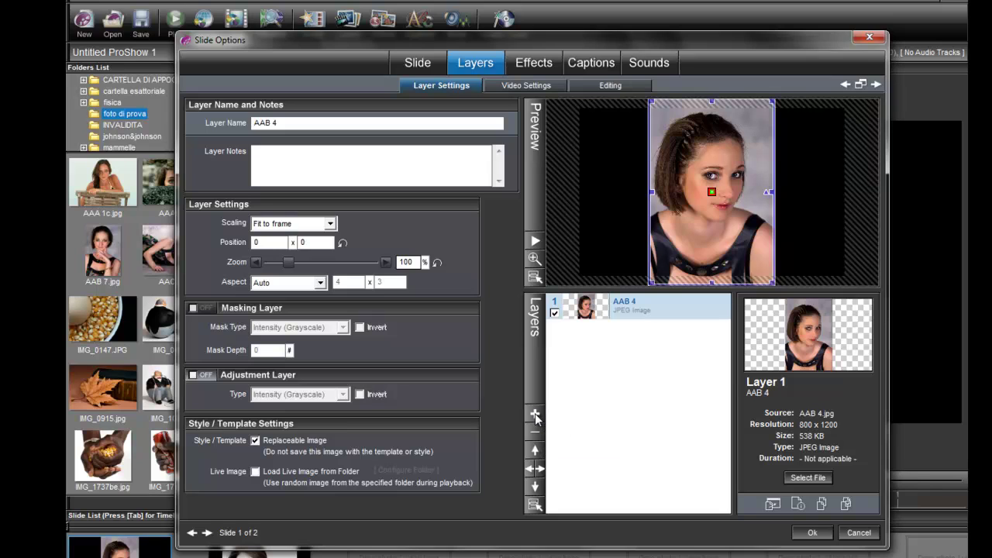
{"action": "left_click", "coordinate": [535, 417]}
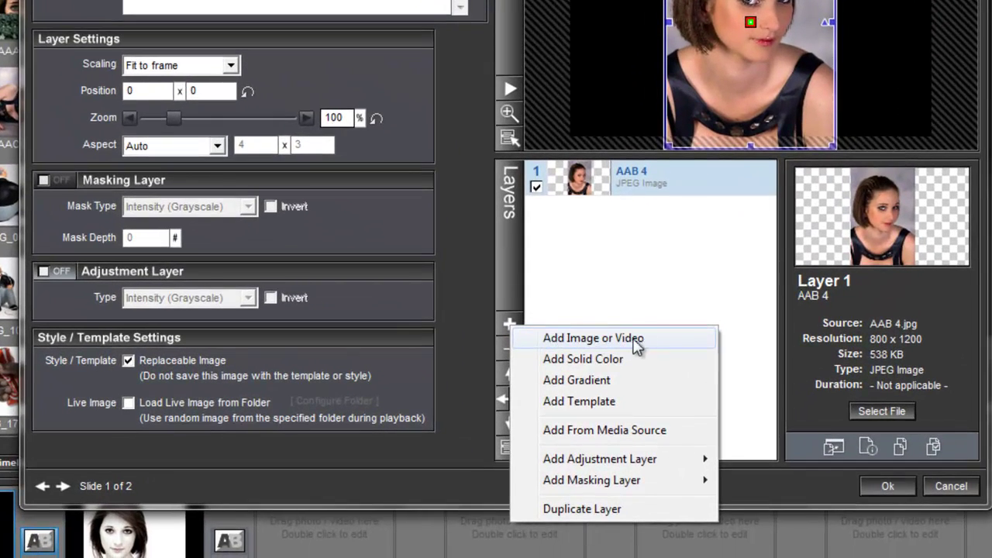
{"action": "left_click", "coordinate": [587, 339]}
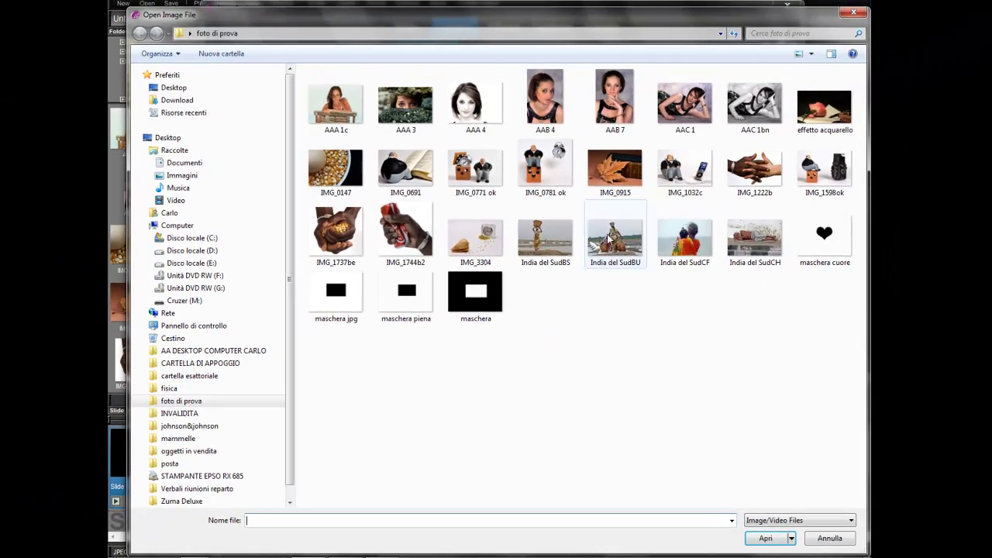
{"action": "left_click", "coordinate": [626, 106]}
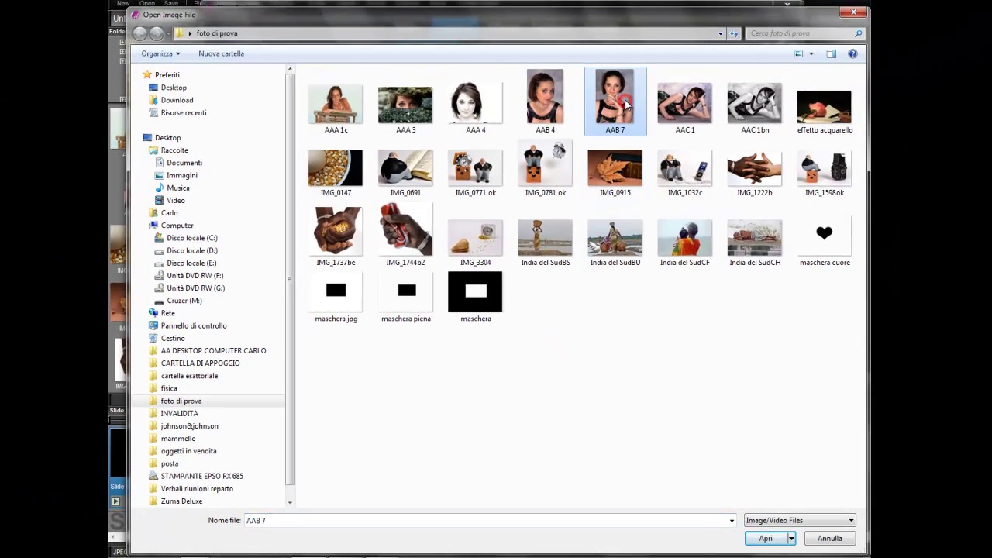
{"action": "left_click", "coordinate": [775, 542]}
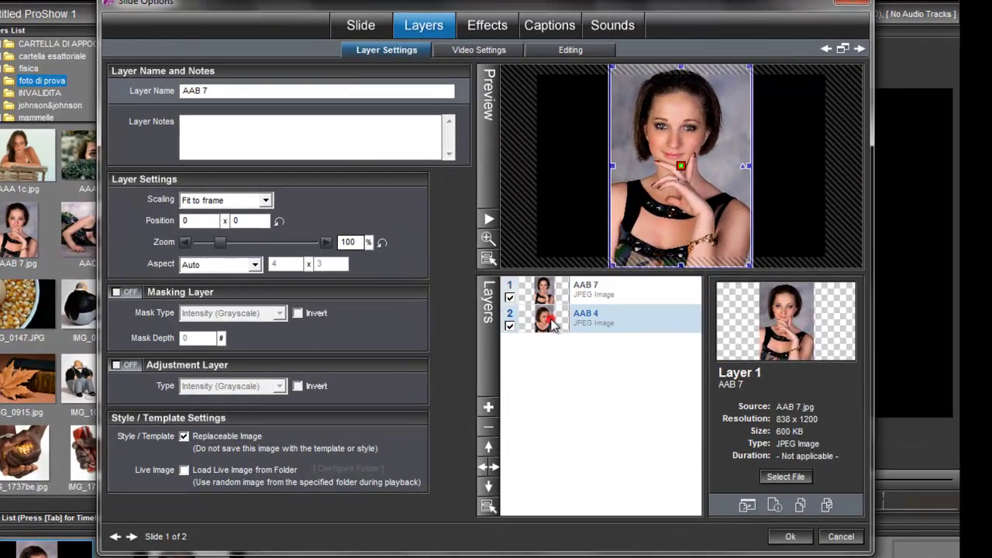
- Move the AAB 4 layer above the AAB 7 layer in slide 1's layer order
{"action": "left_click", "coordinate": [543, 299]}
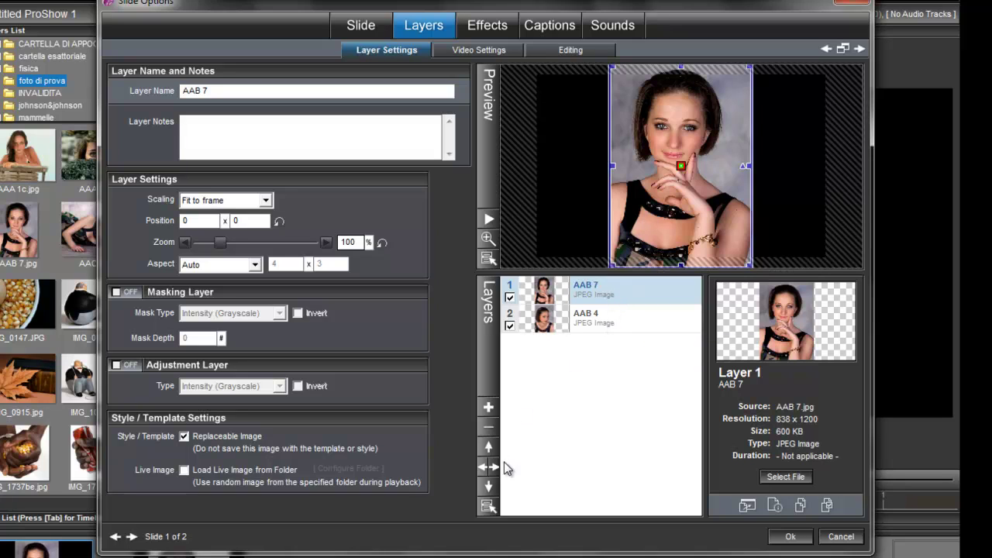
{"action": "left_click", "coordinate": [595, 322]}
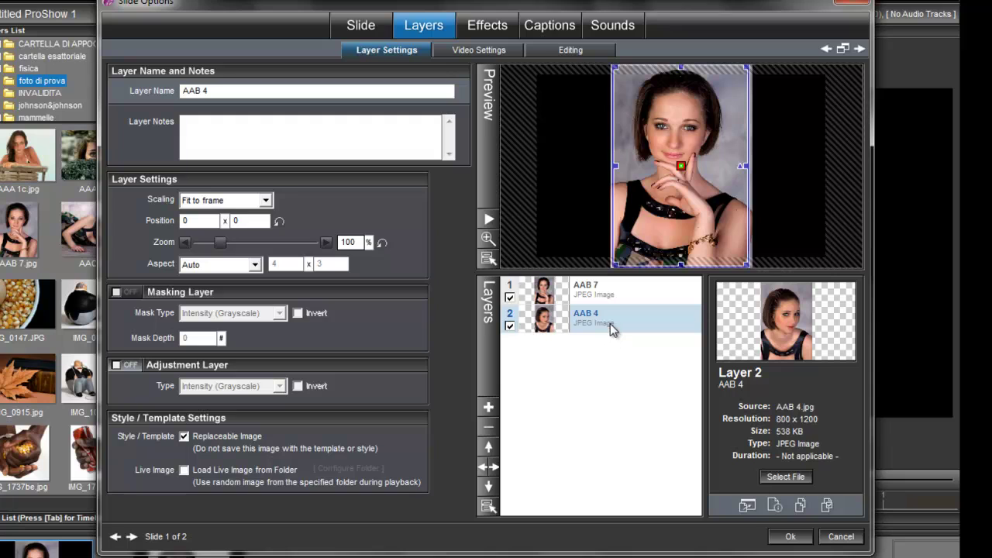
{"action": "left_click", "coordinate": [489, 448]}
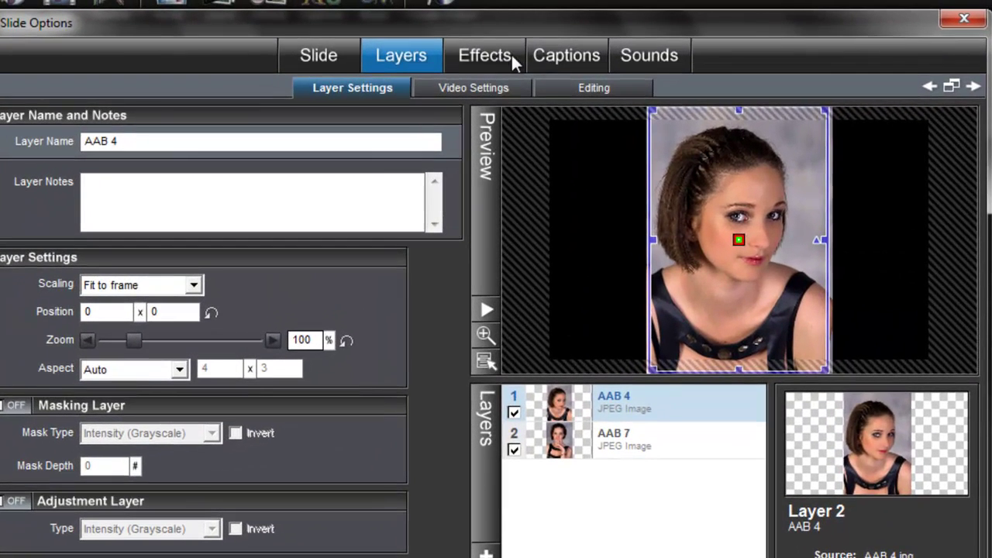
- Arrange the ending keyframe side by side: AAB 4 right, about 21.18 x 0 at 104% zoom; AAB 7 left, about -19.27 x 0.37 at 107%
{"action": "left_click", "coordinate": [488, 54]}
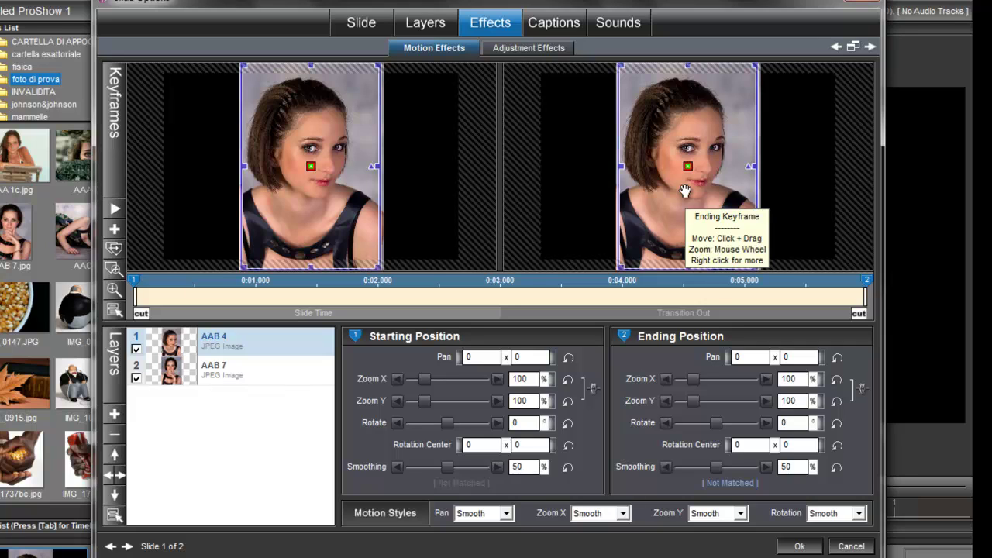
{"action": "left_click_drag", "start_coordinate": [680, 195], "coordinate": [759, 194]}
{"action": "left_click_drag", "start_coordinate": [683, 184], "coordinate": [607, 184]}
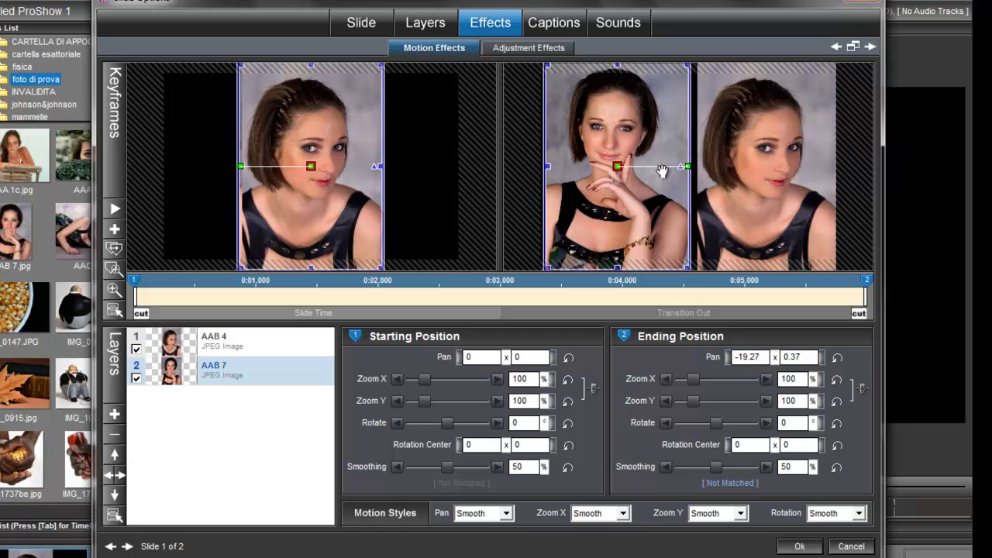
{"action": "left_click", "coordinate": [701, 165]}
{"action": "scroll", "coordinate": [701, 166], "scroll_direction": "up", "scroll_amount": 2}
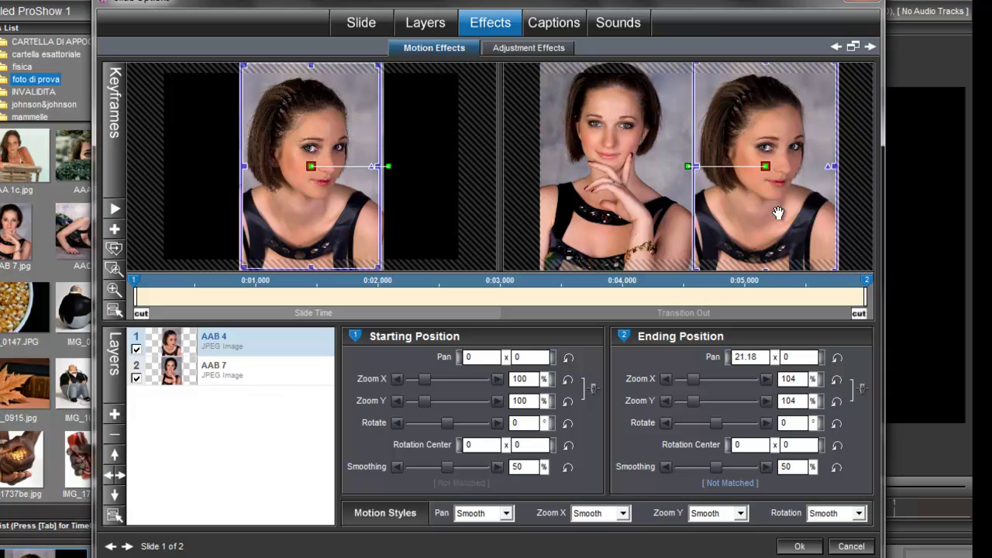
- Set AAB 4's starting zoom to 30% and move it to the frame's upper-left corner, pan about -37.49 x -32.33
{"action": "left_click_drag", "start_coordinate": [360, 208], "coordinate": [278, 189]}
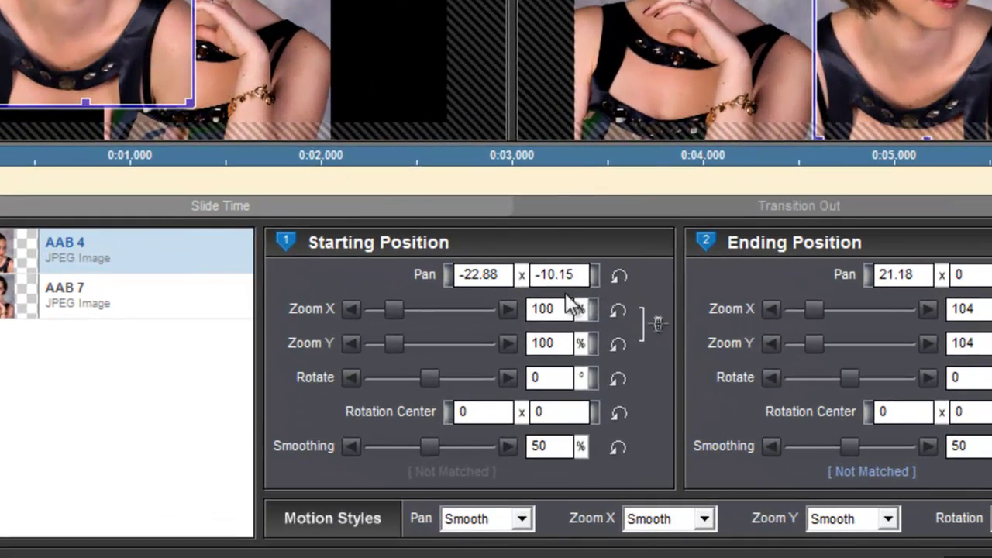
{"action": "double_click", "coordinate": [553, 308]}
{"action": "type", "text": "30"}
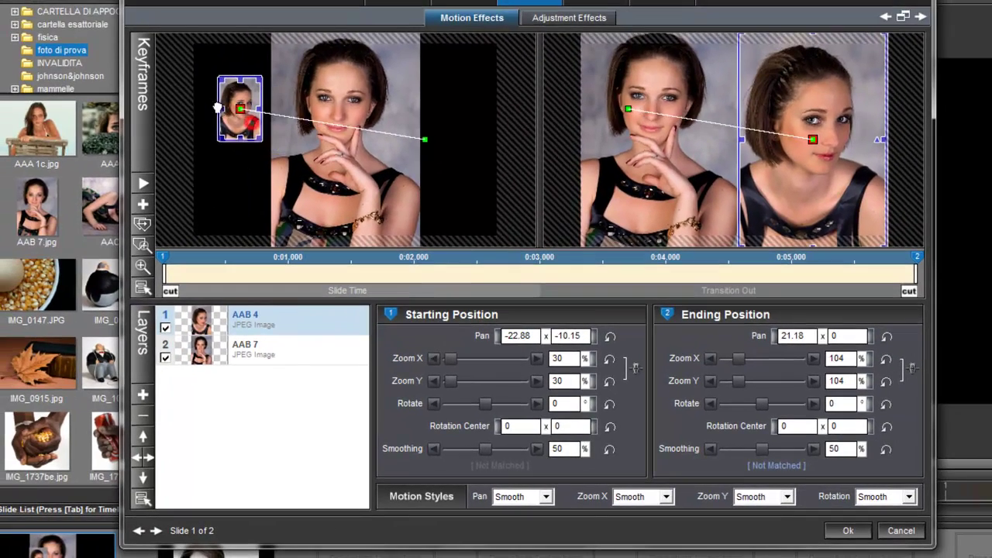
{"action": "left_click_drag", "start_coordinate": [217, 107], "coordinate": [180, 69]}
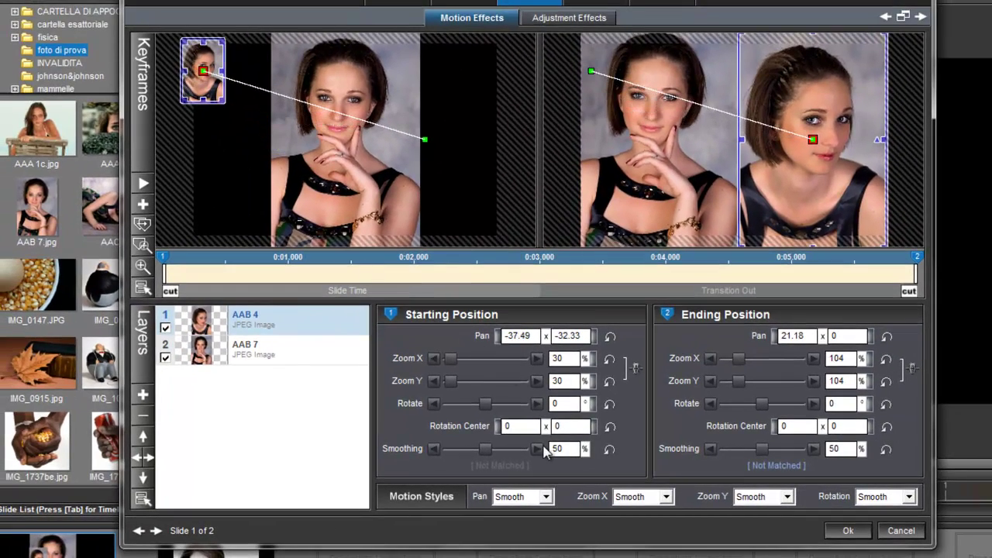
- Rotate AAB 4's starting position to 45° and move it outside the frame's upper-left corner, pan about -54.86 x -55.63
{"action": "left_click_drag", "start_coordinate": [484, 404], "coordinate": [489, 407]}
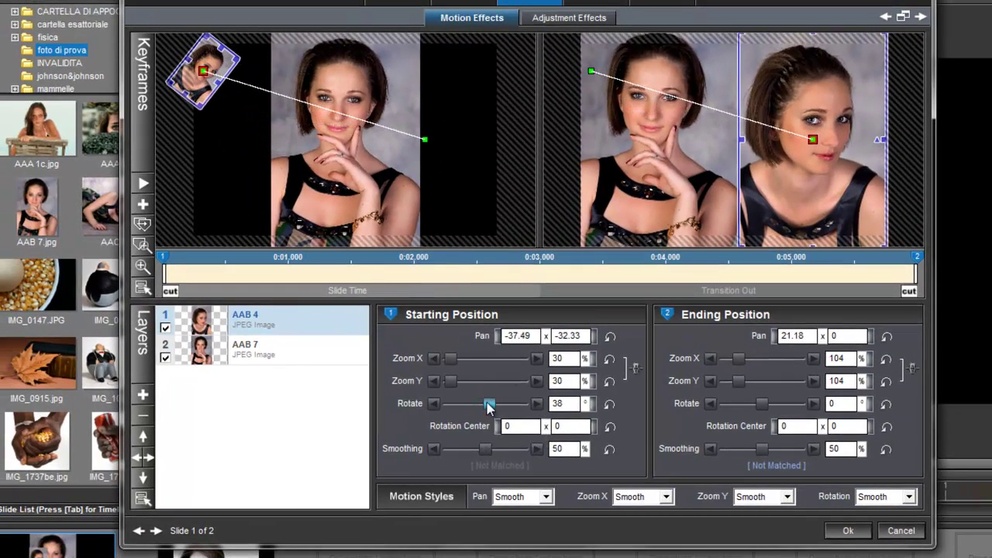
{"action": "left_click", "coordinate": [571, 404]}
{"action": "type", "text": "45"}
{"action": "key", "text": "Return"}
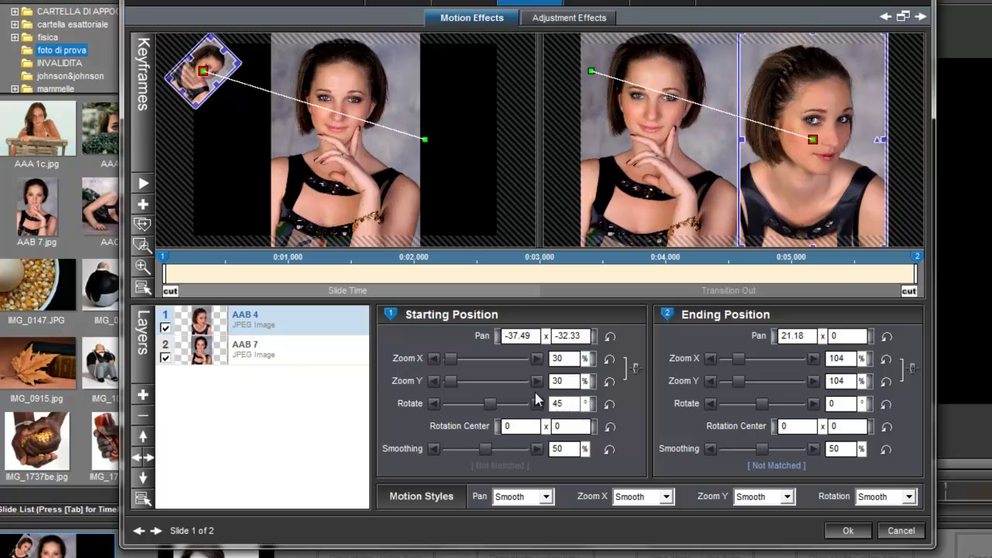
{"action": "left_click_drag", "start_coordinate": [204, 71], "coordinate": [145, 22]}
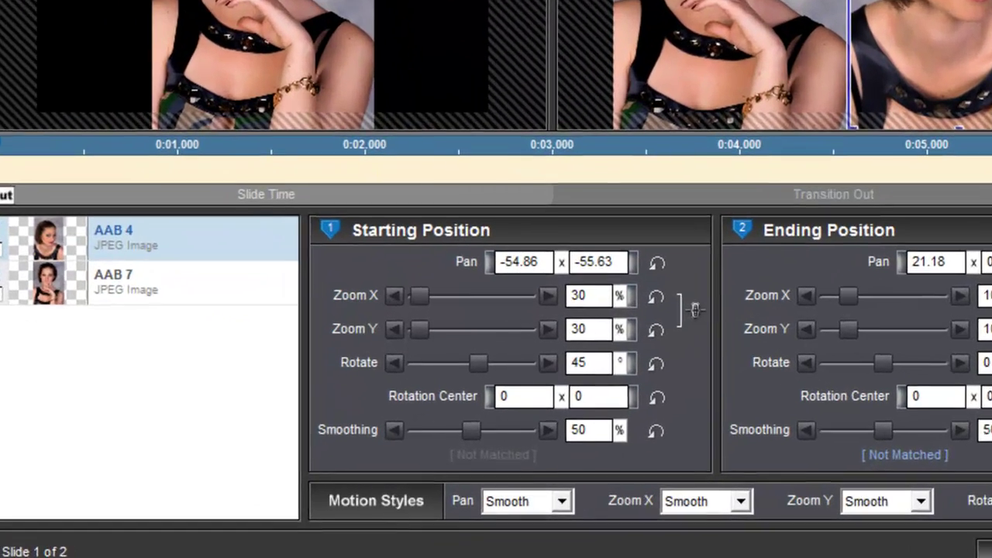
- Set AAB 7's starting position to 30% zoom, 45° rotation and pan about 54.87 x 59.02 beyond the lower-right corner, and apply the slide options
{"action": "left_click", "coordinate": [245, 344]}
{"action": "double_click", "coordinate": [608, 288]}
{"action": "type", "text": "30"}
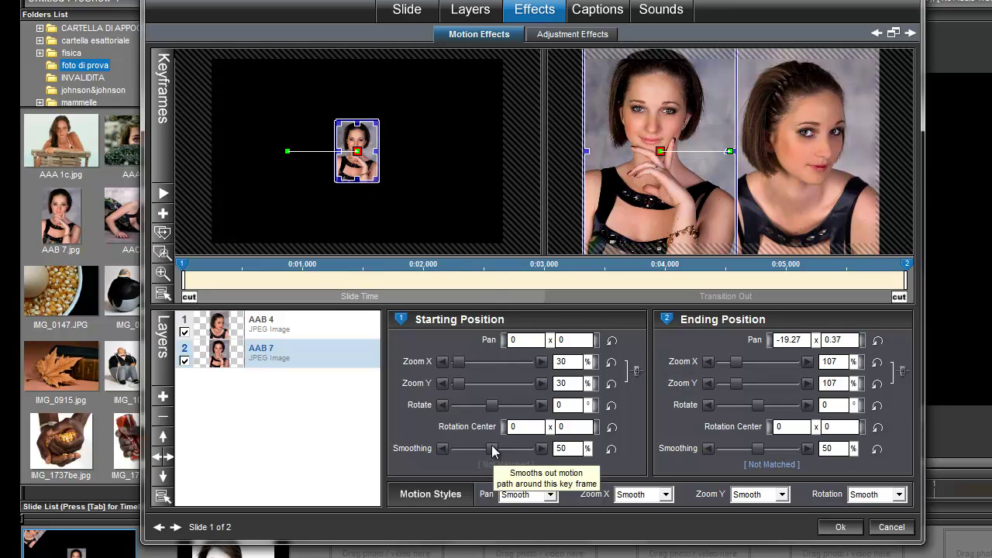
{"action": "left_click_drag", "start_coordinate": [493, 408], "coordinate": [499, 409]}
{"action": "left_click_drag", "start_coordinate": [376, 161], "coordinate": [564, 276]}
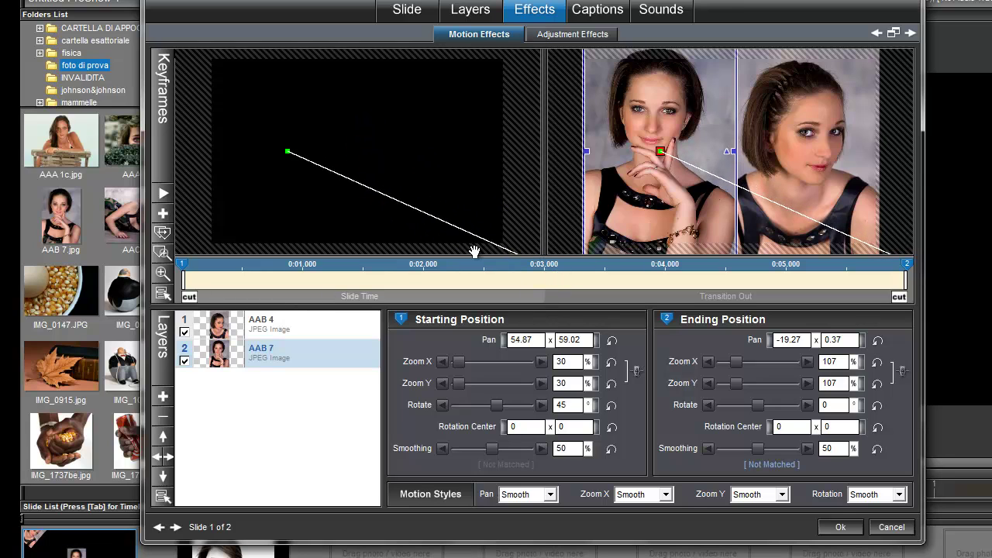
{"action": "left_click", "coordinate": [840, 527]}
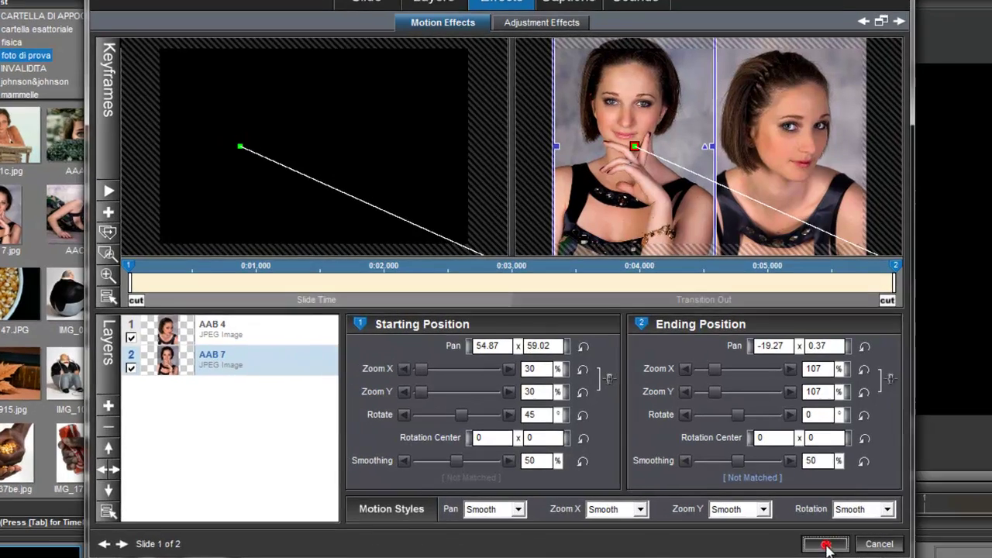
- Play the show from slide 1 to preview the new layer motion, and stop playback
{"action": "left_click", "coordinate": [196, 542]}
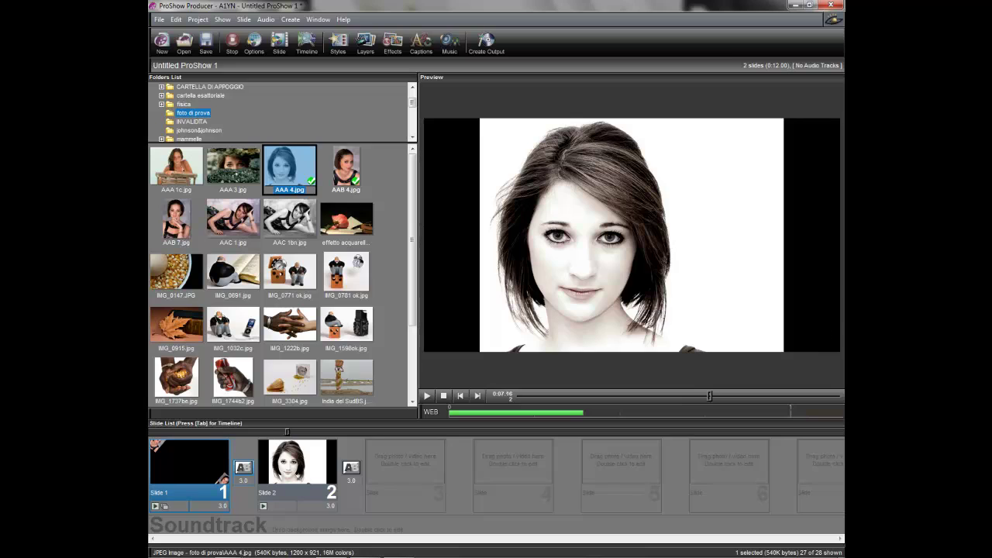
{"action": "left_click", "coordinate": [443, 396]}
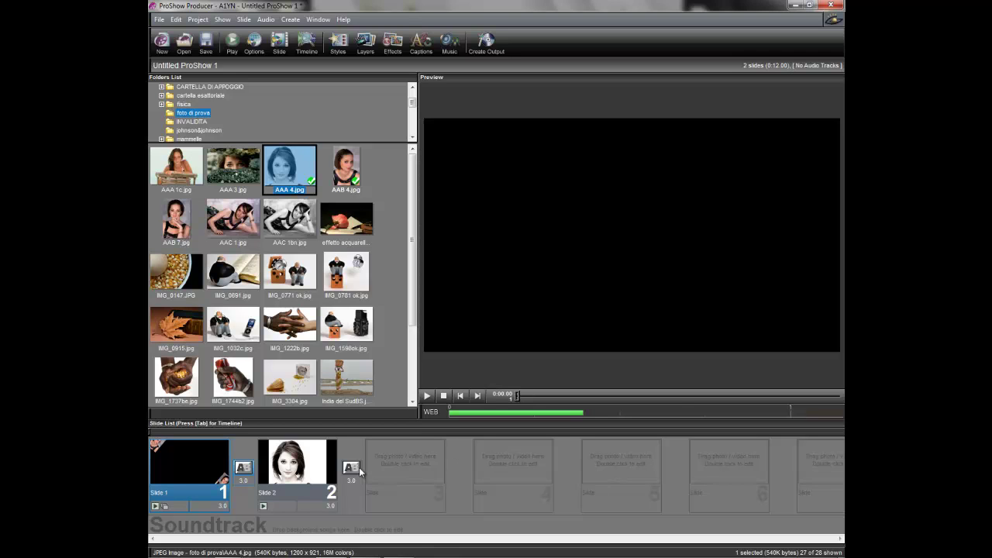
- Insert a blank slide between slide 1 and the black-and-white portrait slide
{"action": "left_click", "coordinate": [307, 469]}
{"action": "left_click_drag", "start_coordinate": [256, 432], "coordinate": [250, 432]}
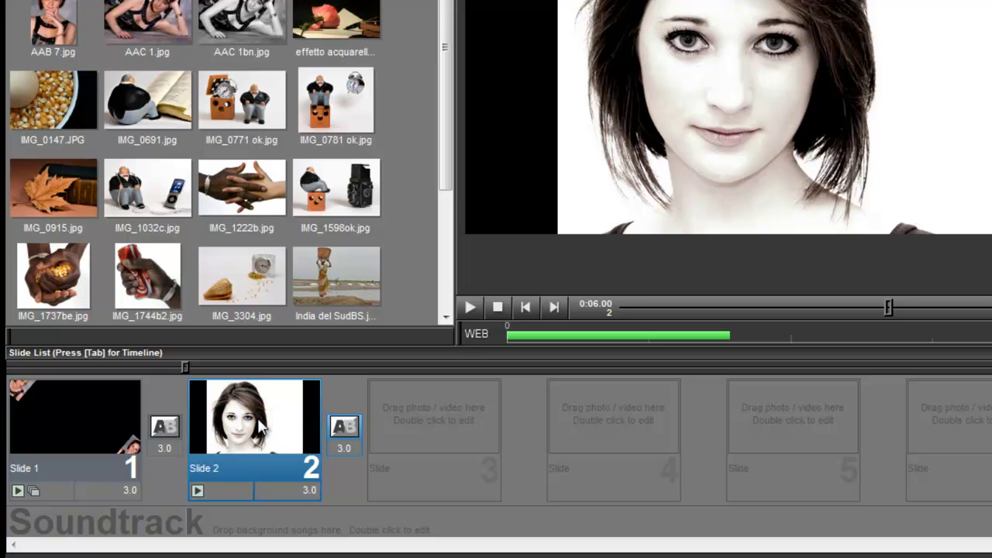
{"action": "right_click", "coordinate": [260, 427]}
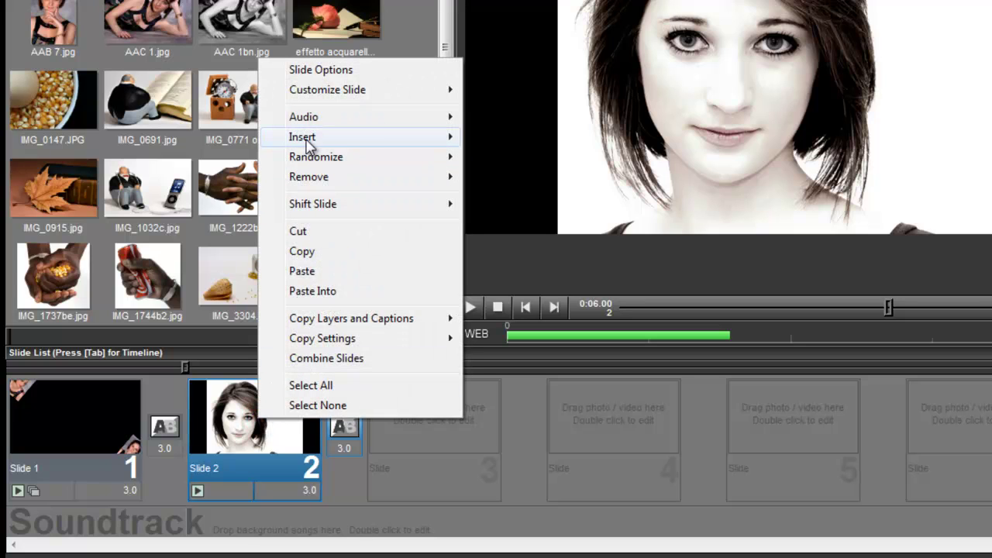
{"action": "mouse_move", "coordinate": [354, 142]}
{"action": "left_click", "coordinate": [509, 142]}
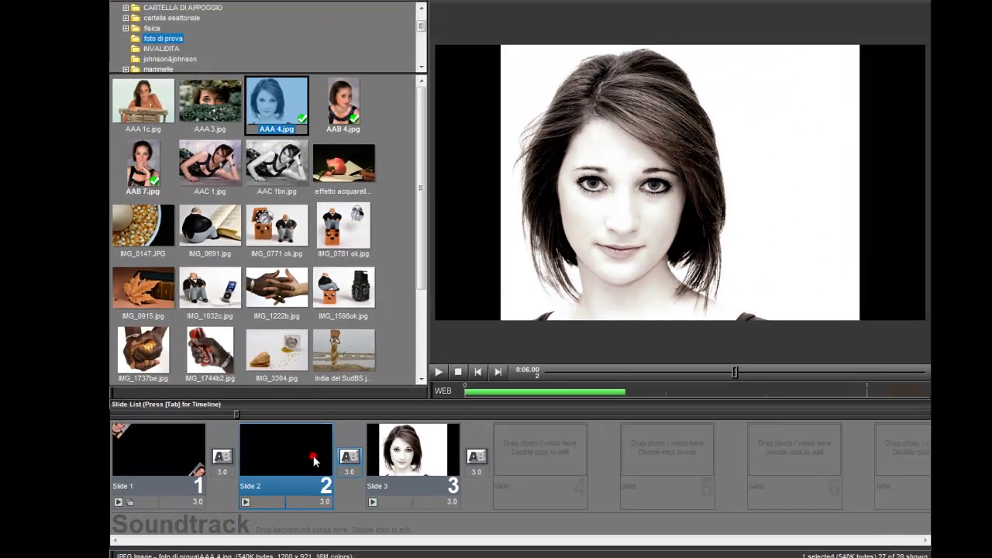
{"action": "left_click", "coordinate": [295, 435]}
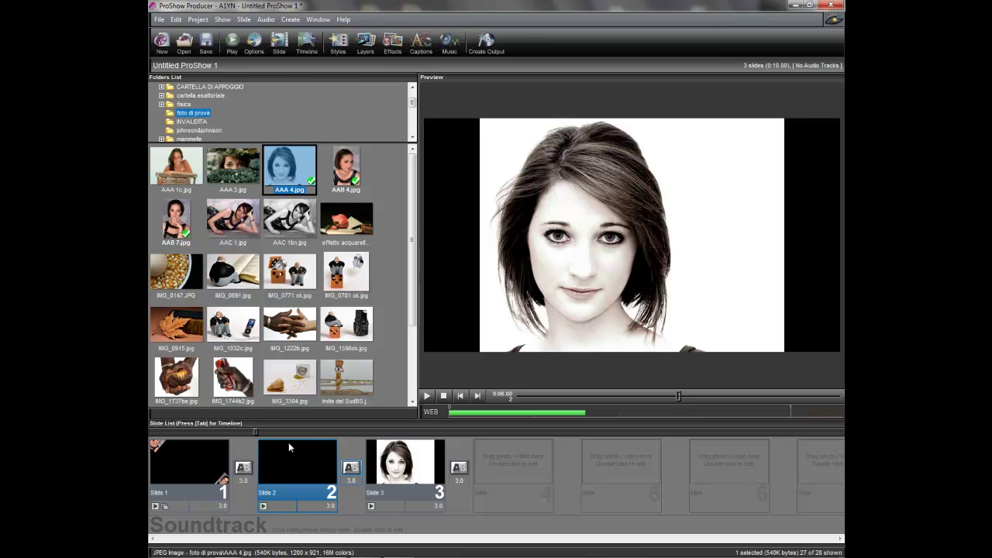
- Copy the ending keyframe of all layers in slide 1 to the next slide
{"action": "left_click", "coordinate": [207, 464]}
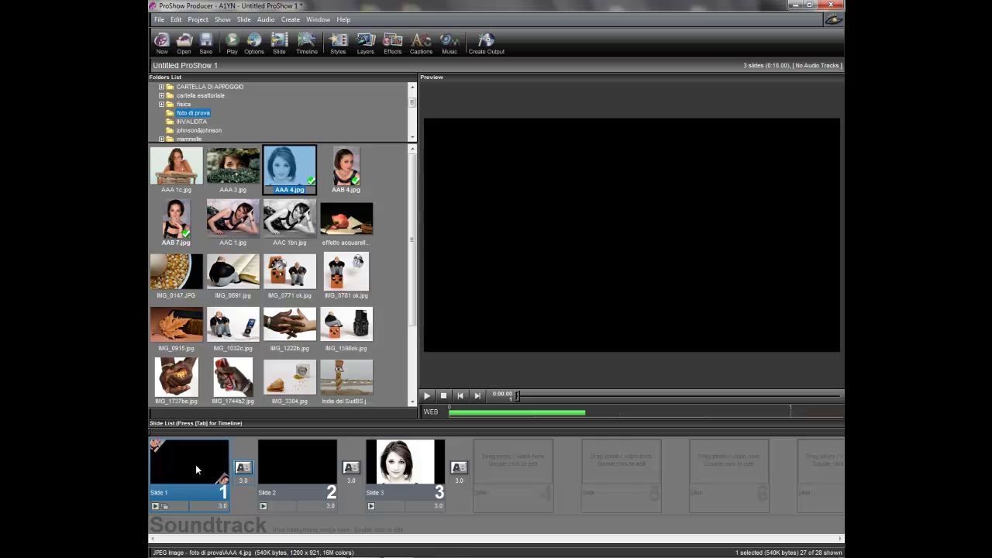
{"action": "double_click", "coordinate": [195, 464]}
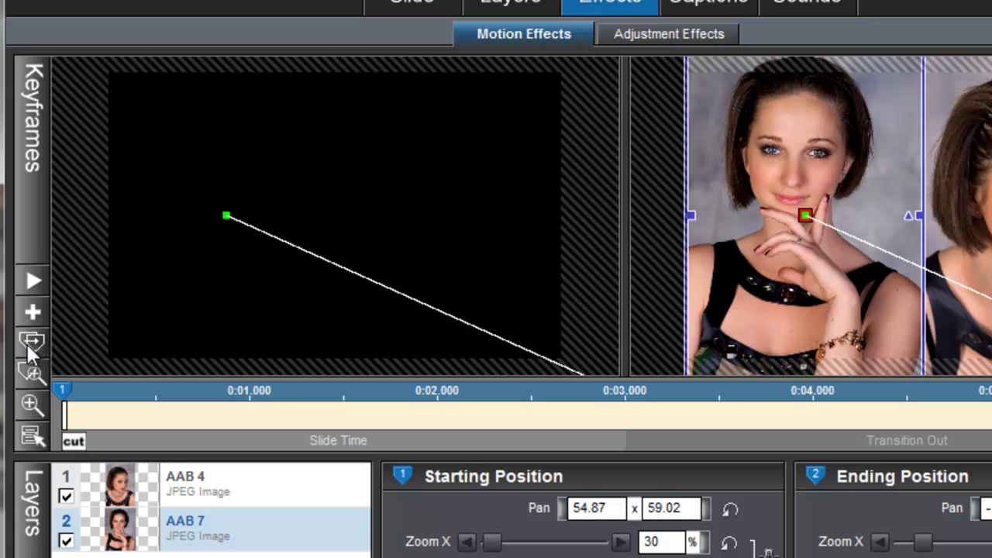
{"action": "left_click", "coordinate": [33, 345]}
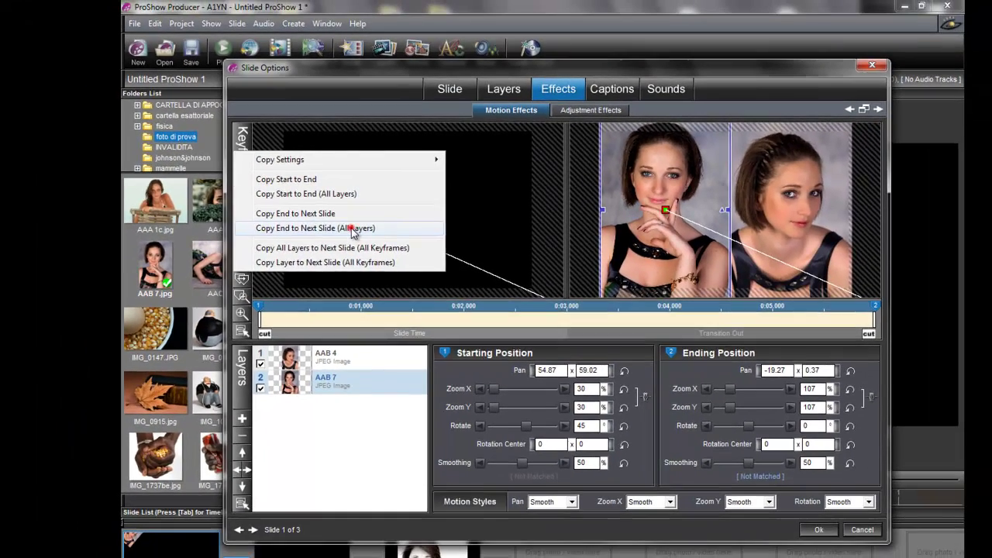
{"action": "left_click", "coordinate": [229, 255]}
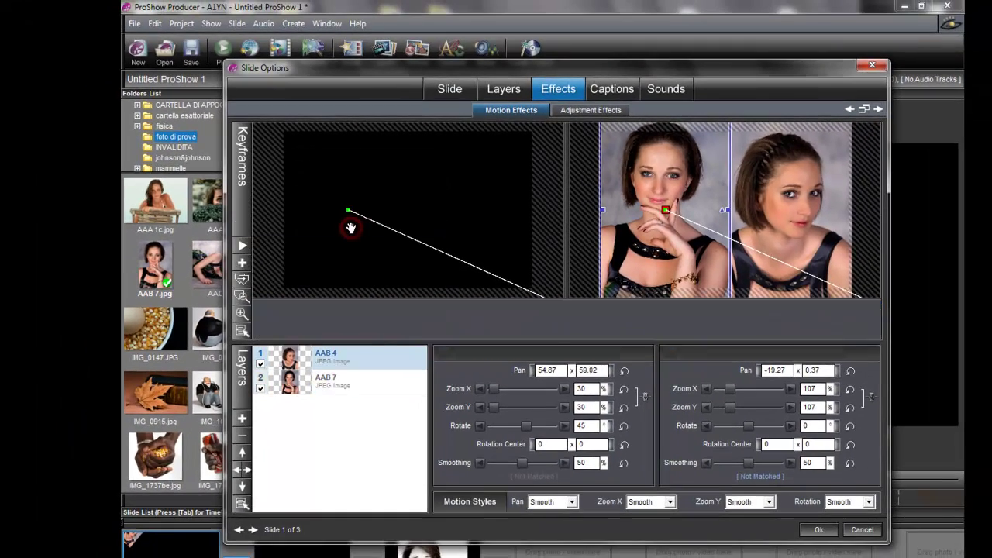
- Apply the slide options and set the display time of slide 2 to 0.3 seconds
{"action": "left_click", "coordinate": [819, 531]}
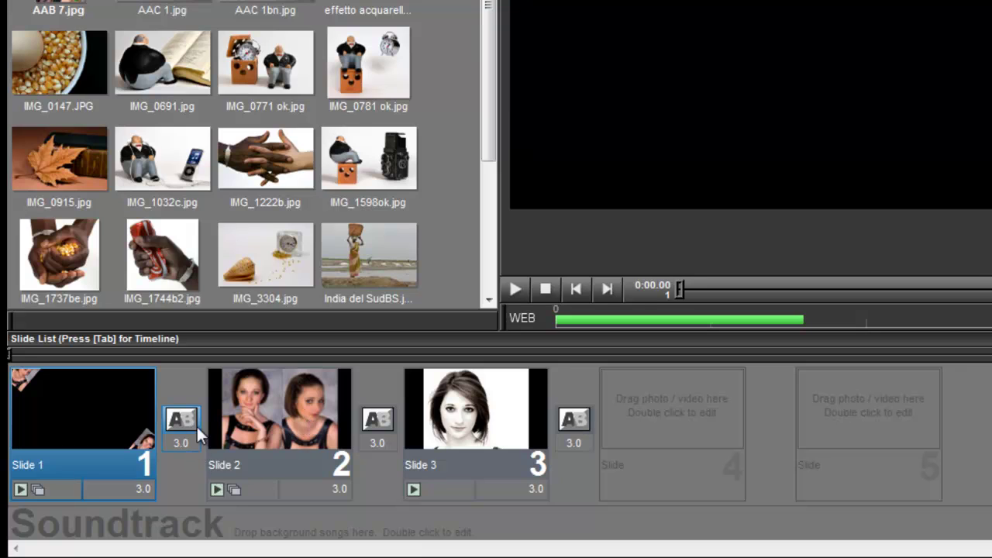
{"action": "left_click", "coordinate": [283, 401]}
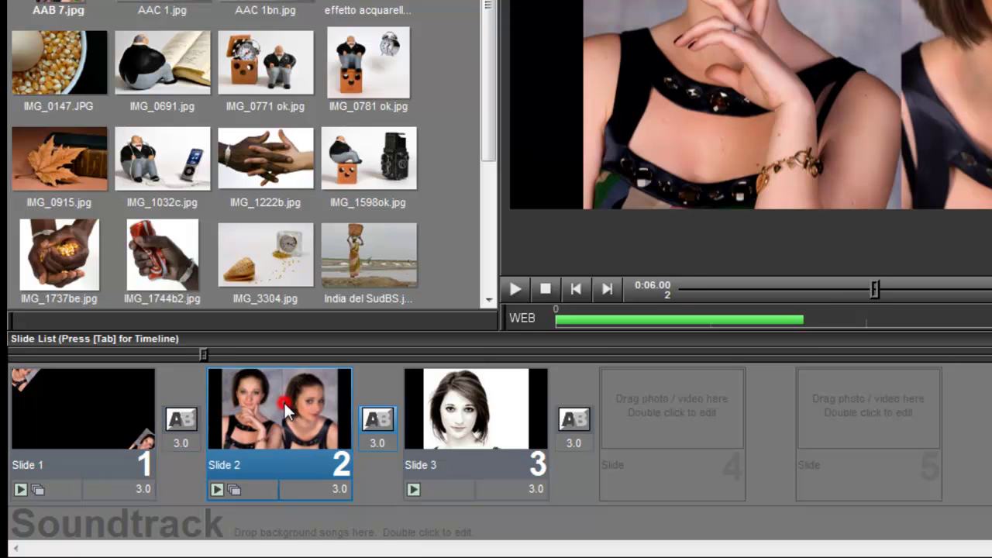
{"action": "left_click", "coordinate": [341, 488]}
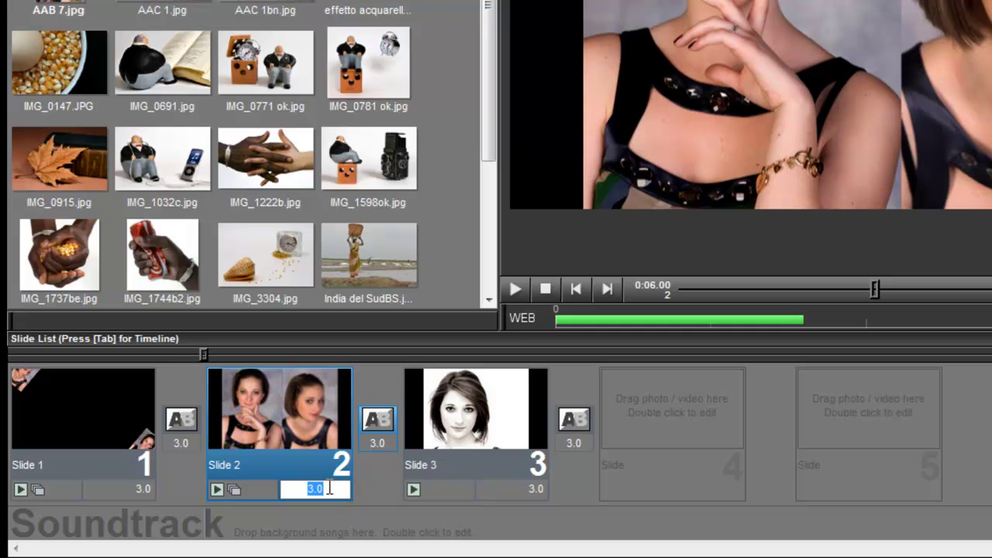
{"action": "type", "text": "0.3"}
{"action": "mouse_move", "coordinate": [201, 352]}
{"action": "left_mouse_down"}
{"action": "mouse_move", "coordinate": [186, 353]}
{"action": "mouse_move", "coordinate": [203, 352]}
{"action": "left_mouse_up"}
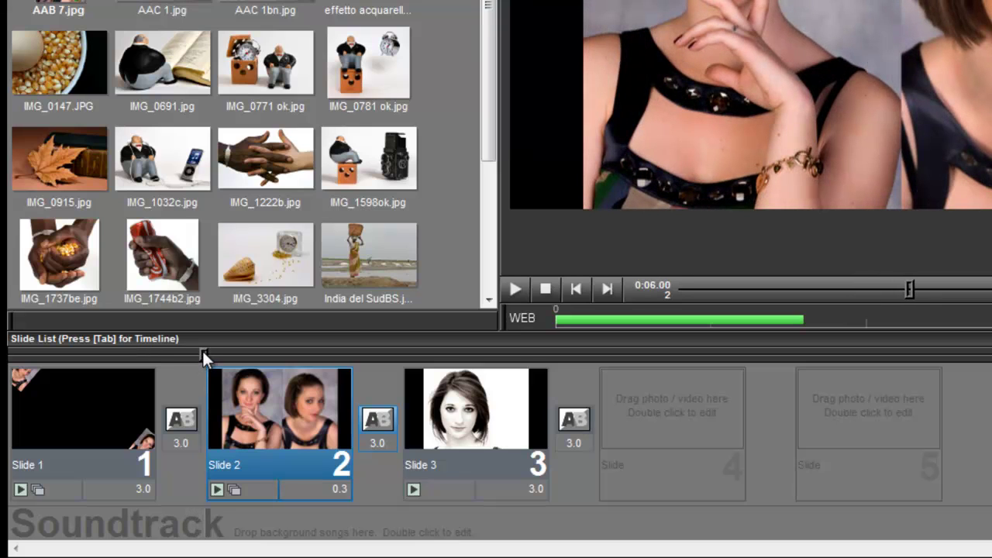
- Change the transition between slides 1 and 2 to Cut (No transition) with a duration of 0 seconds
{"action": "left_click", "coordinate": [191, 423]}
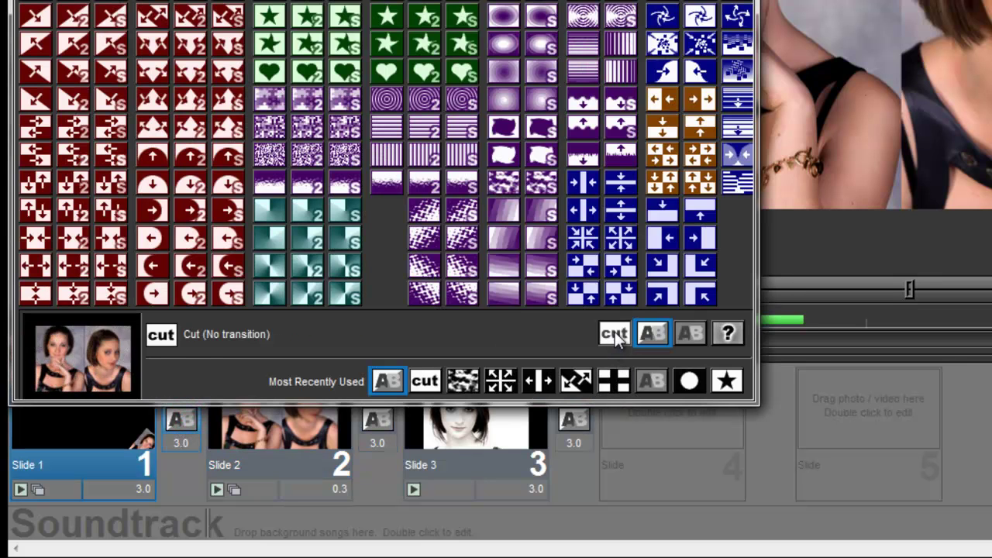
{"action": "left_click", "coordinate": [613, 335]}
{"action": "left_click", "coordinate": [183, 442]}
{"action": "type", "text": "0"}
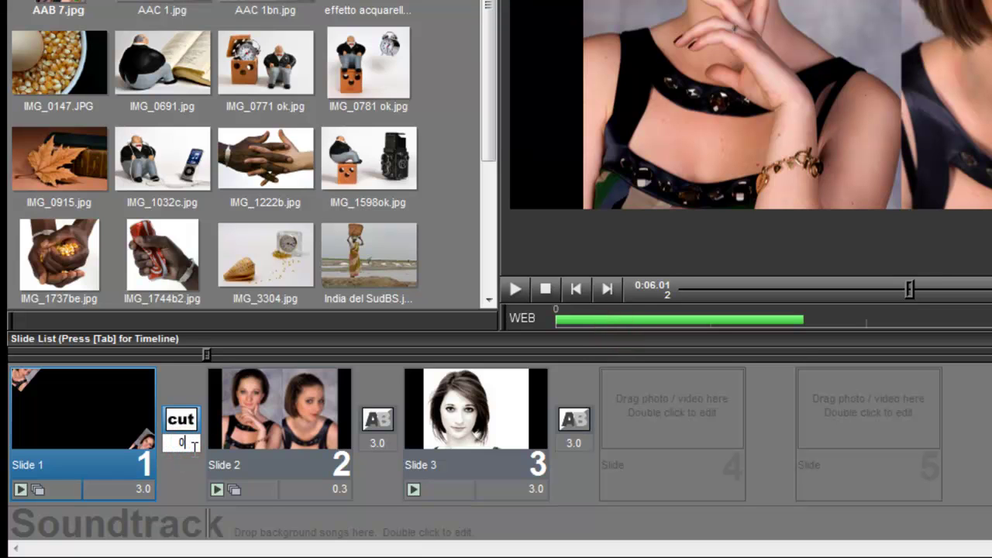
{"action": "key", "text": "Return"}
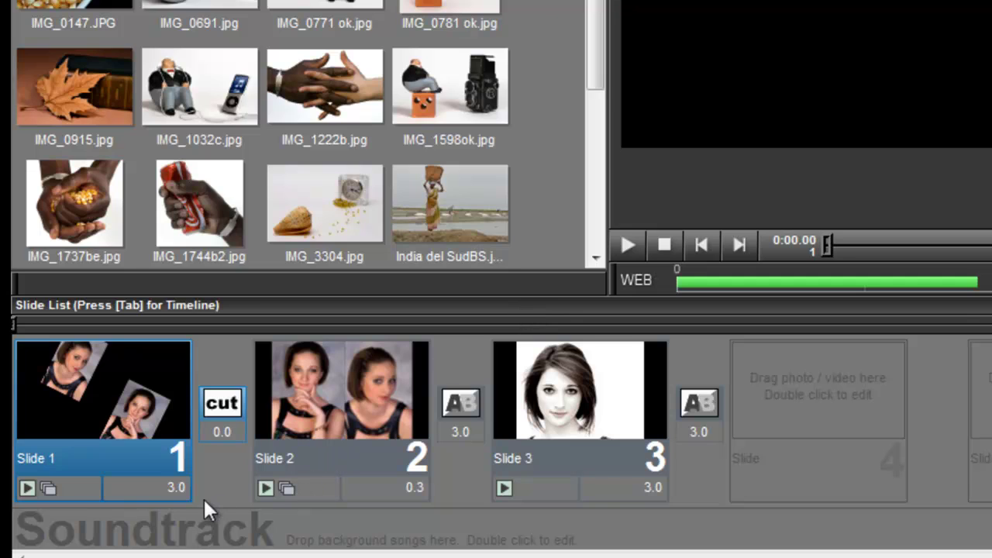
- Set the display time of slide 1 to 6 seconds and preview the show through to slide 3, stopping playback there
{"action": "left_click", "coordinate": [175, 490]}
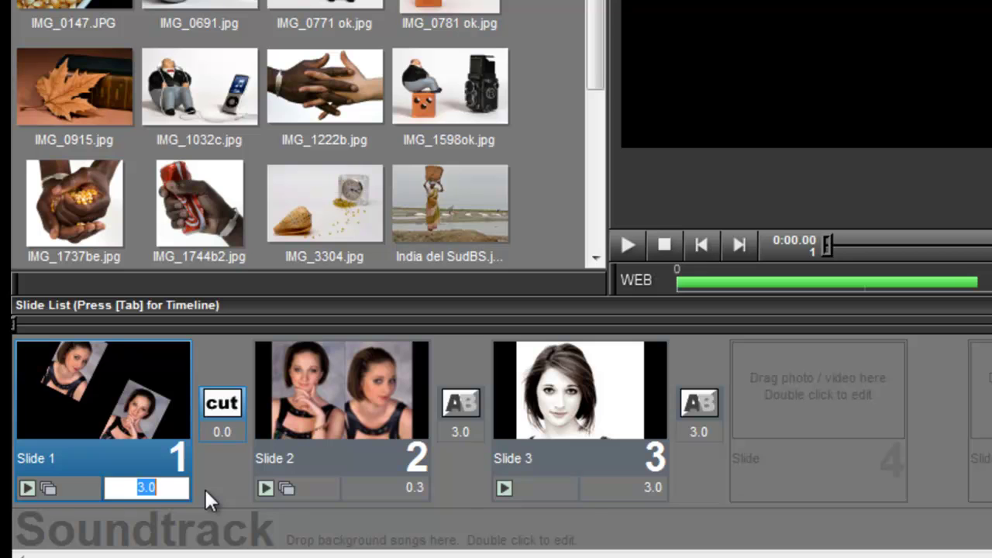
{"action": "type", "text": "6"}
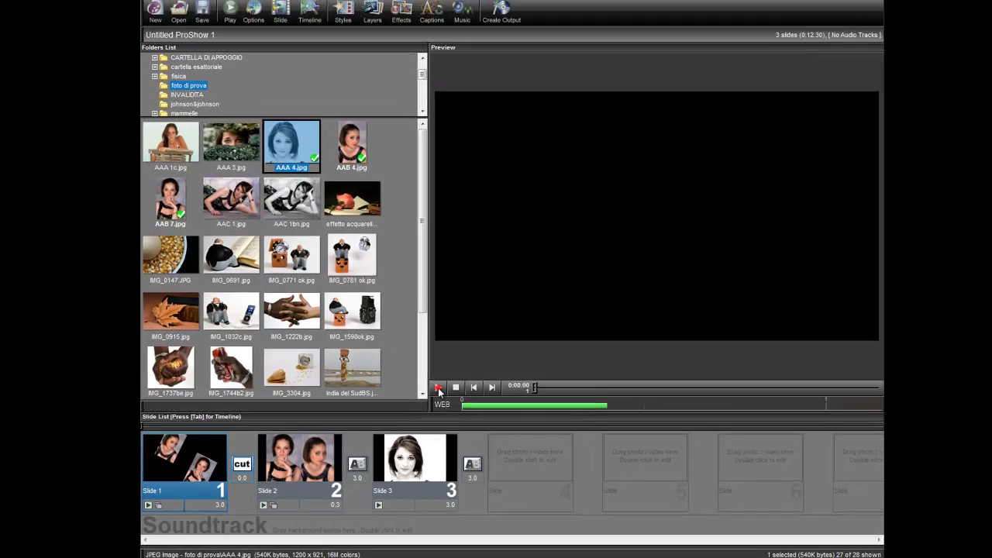
{"action": "left_click", "coordinate": [472, 362]}
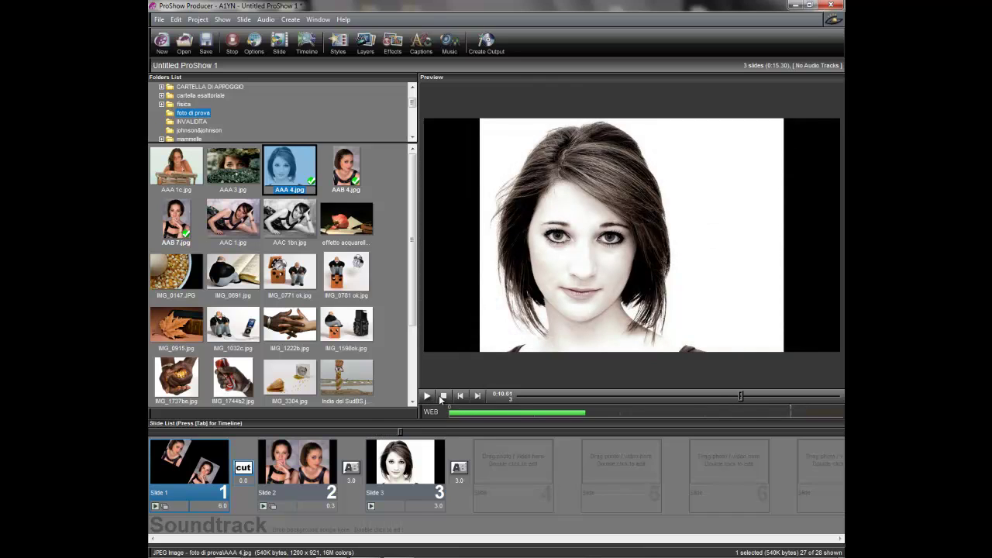
{"action": "left_click", "coordinate": [444, 396]}
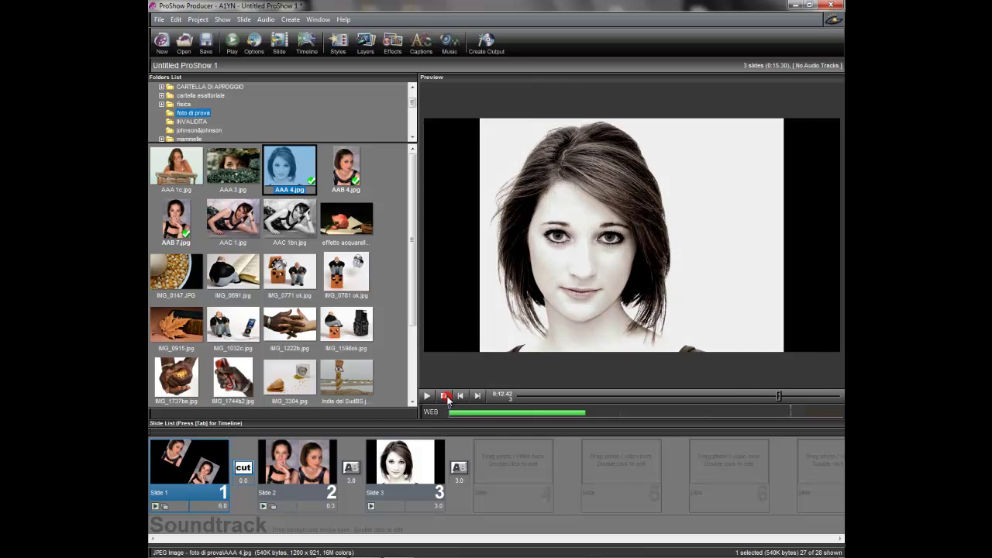